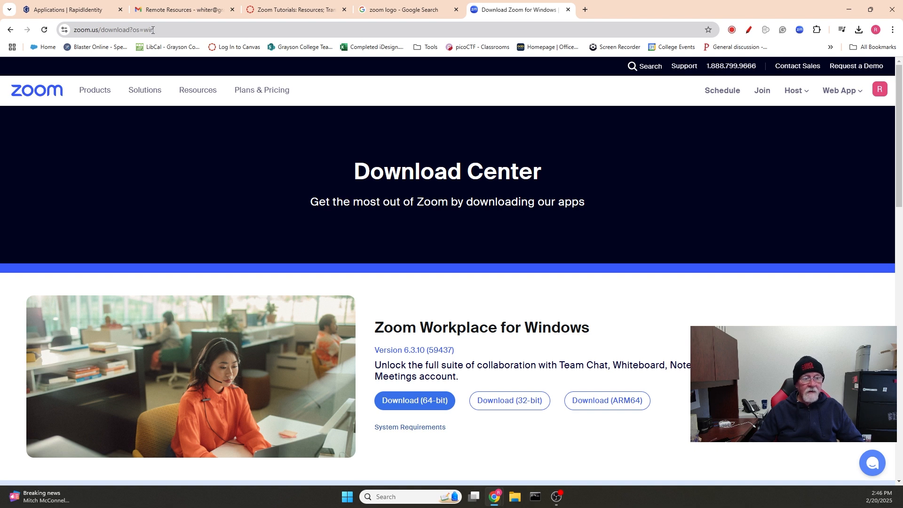
Scroll the Download Center to the Zoom Workplace for Windows 6.3.10 installers.
left_click(152, 29)
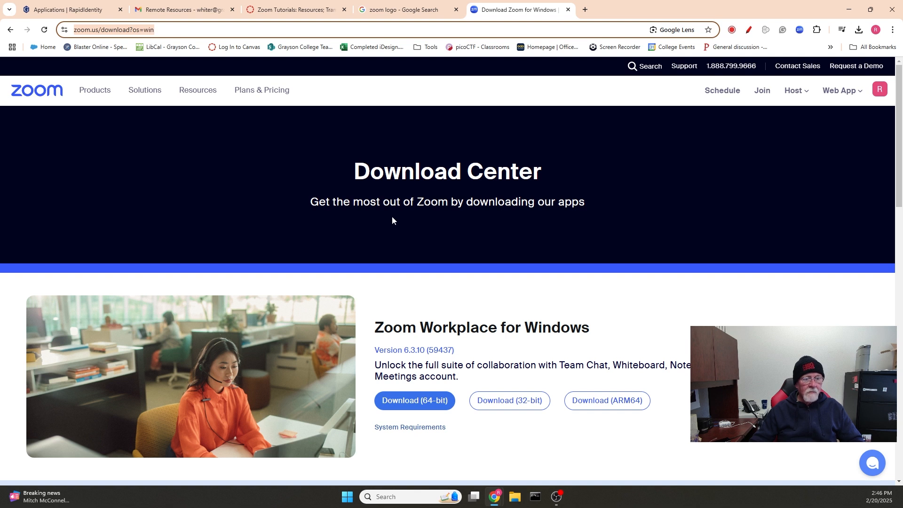
scroll(396, 218, "down", 2)
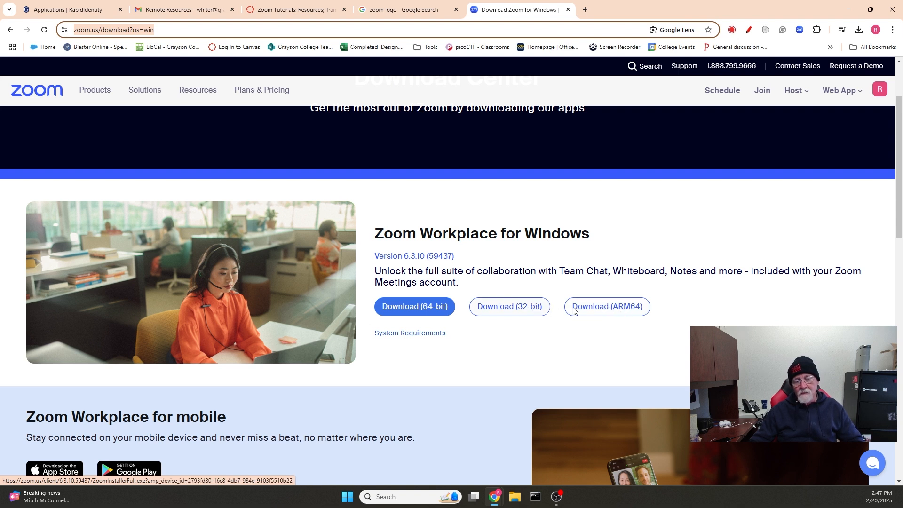
Download the 64-bit Windows installer and run ZoomInstallerFull.exe.
left_click(394, 308)
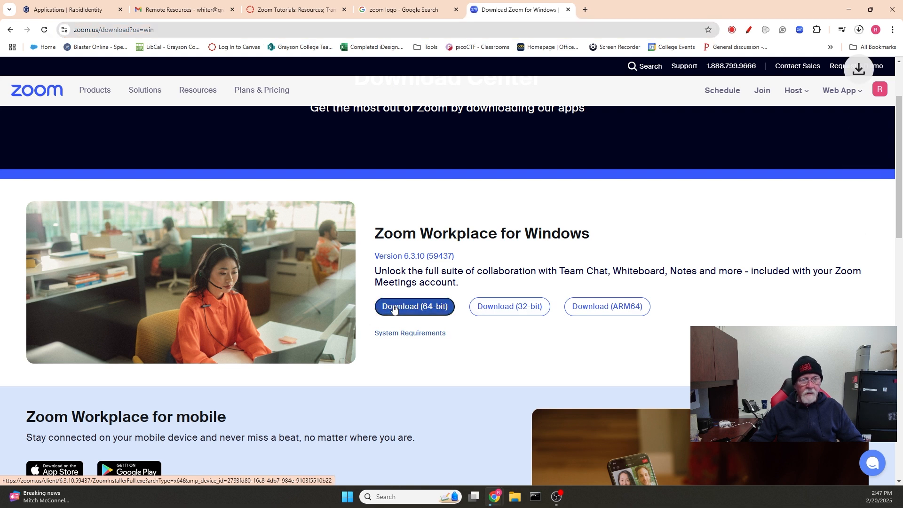
left_click(858, 30)
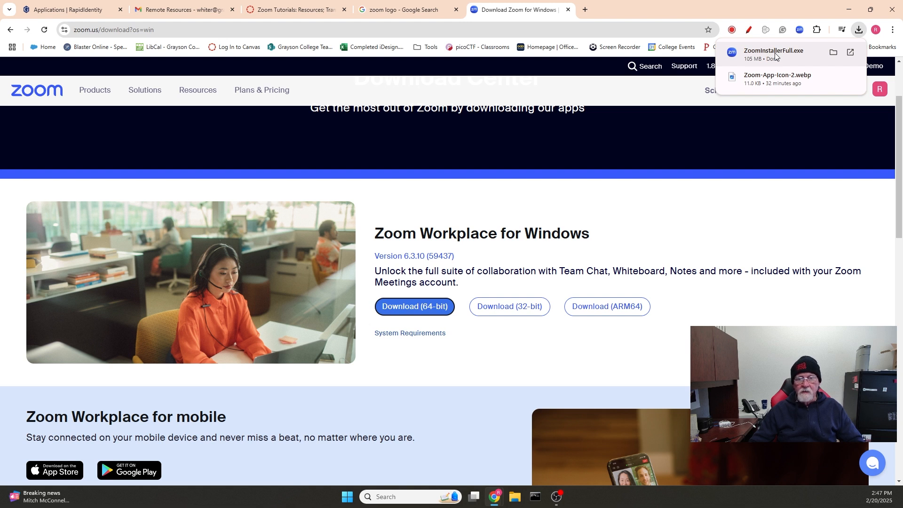
left_click(775, 56)
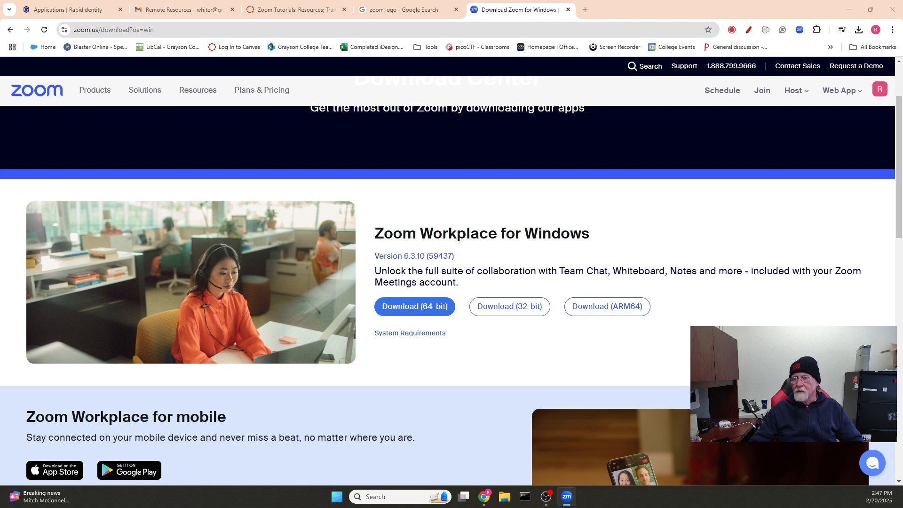
Bring Zoom Workplace onscreen and open a new meeting's scheduling form from Home.
left_click_drag(902, 33, 642, 79)
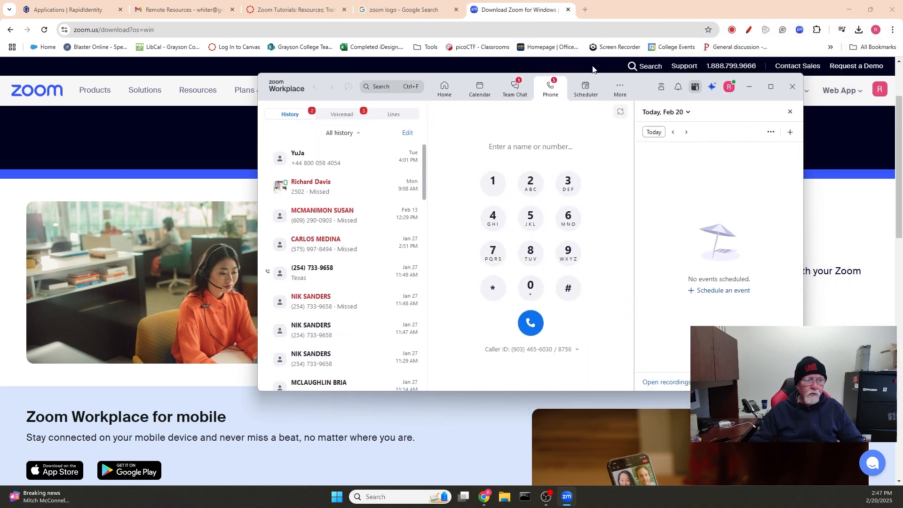
left_click(447, 97)
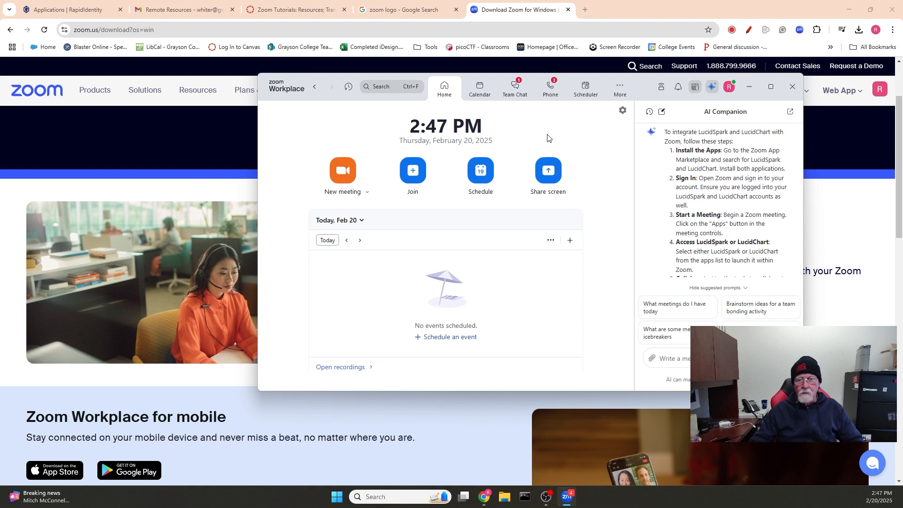
left_click(480, 175)
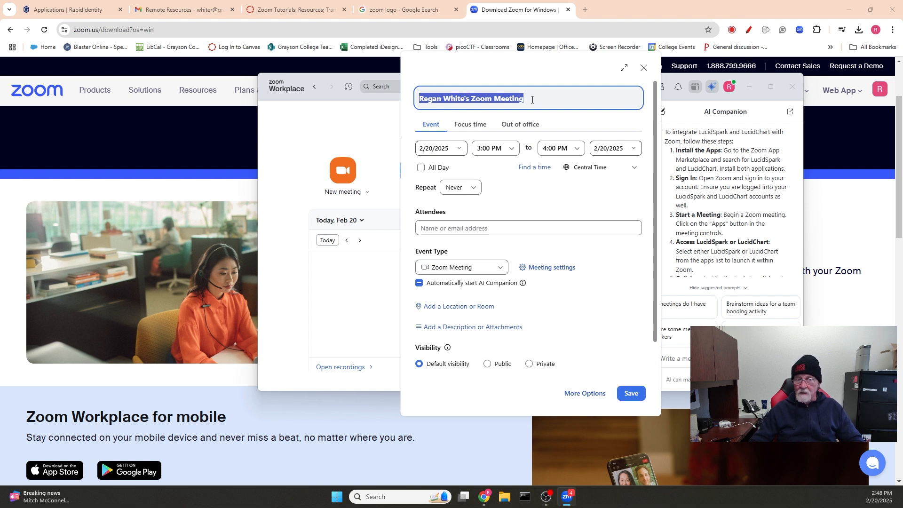
Title the meeting 'Computer Maintenance - 2/21/2025'.
type("C")
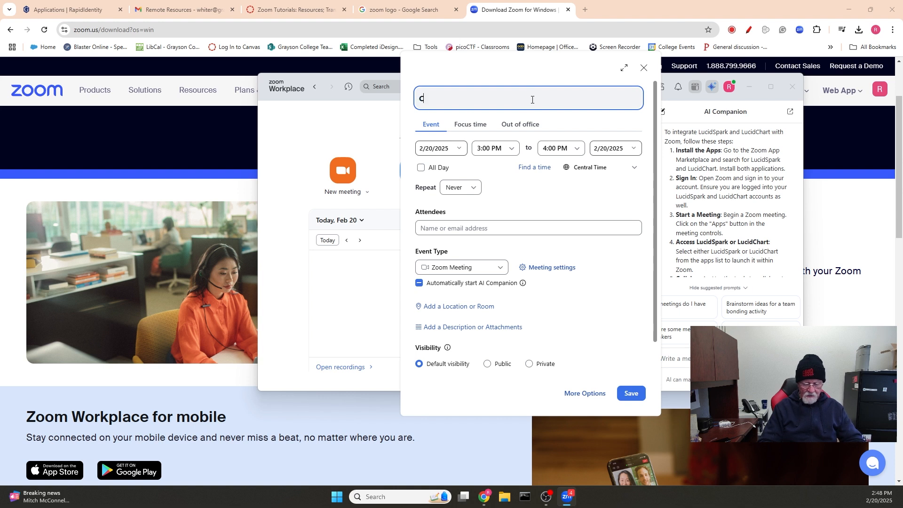
type("omputer Maint")
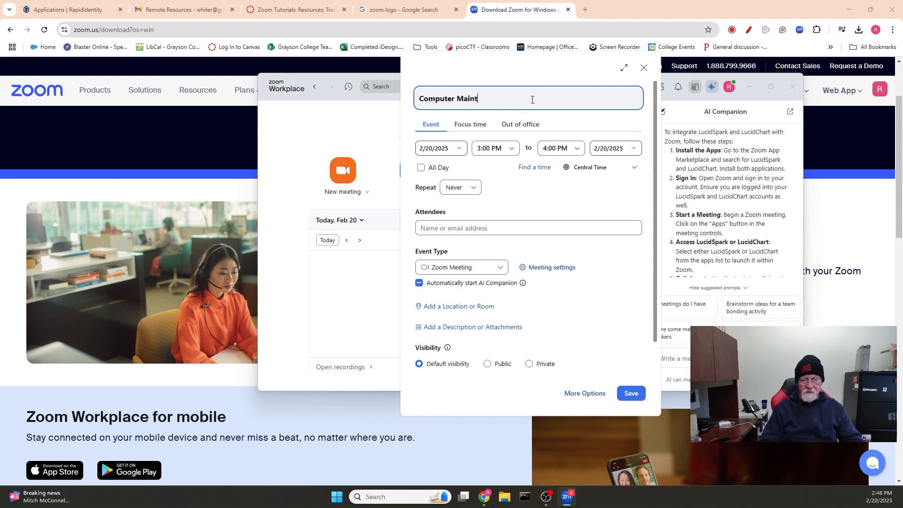
type("enance")
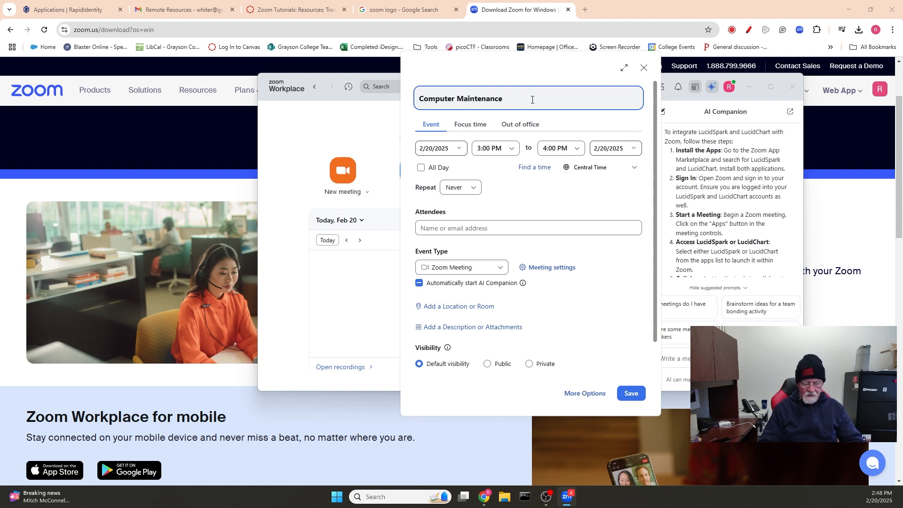
type(" - ")
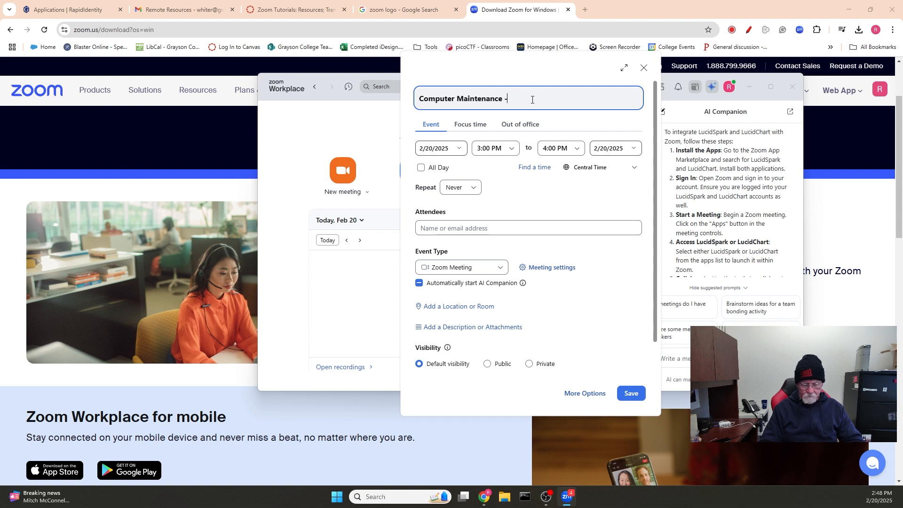
type("2/")
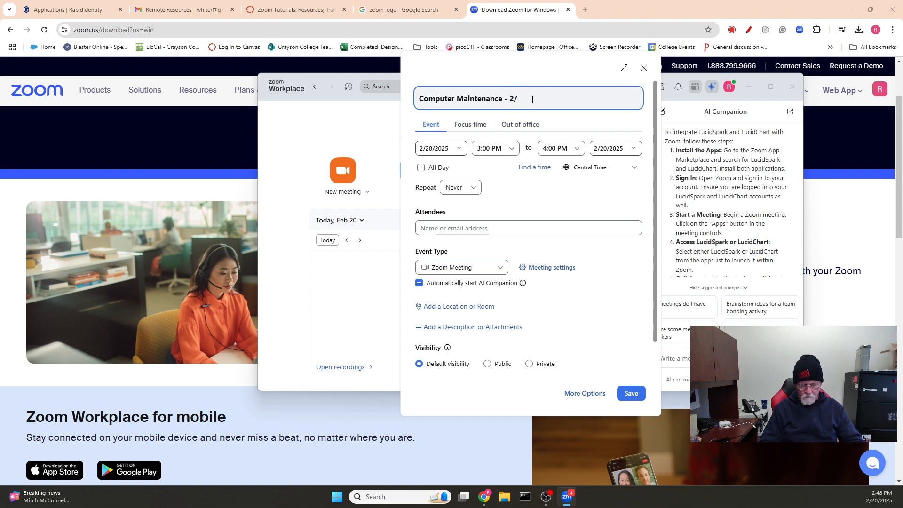
type("21/2025")
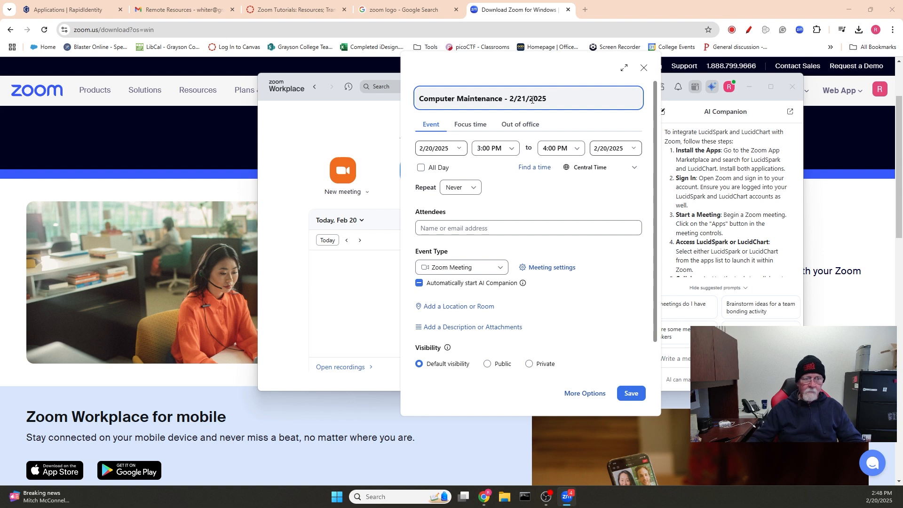
Schedule the meeting for February 21, 2025, starting 6:00 PM and ending 9:00 PM.
left_click(460, 150)
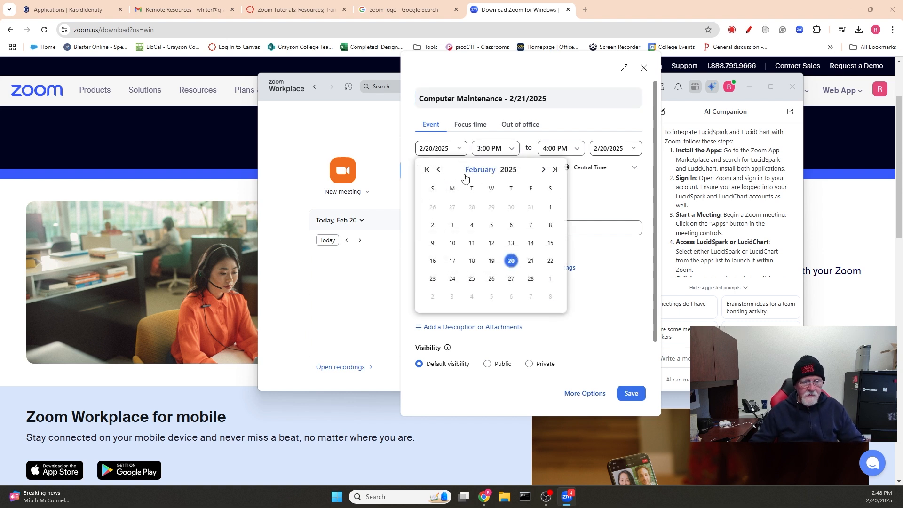
left_click(530, 264)
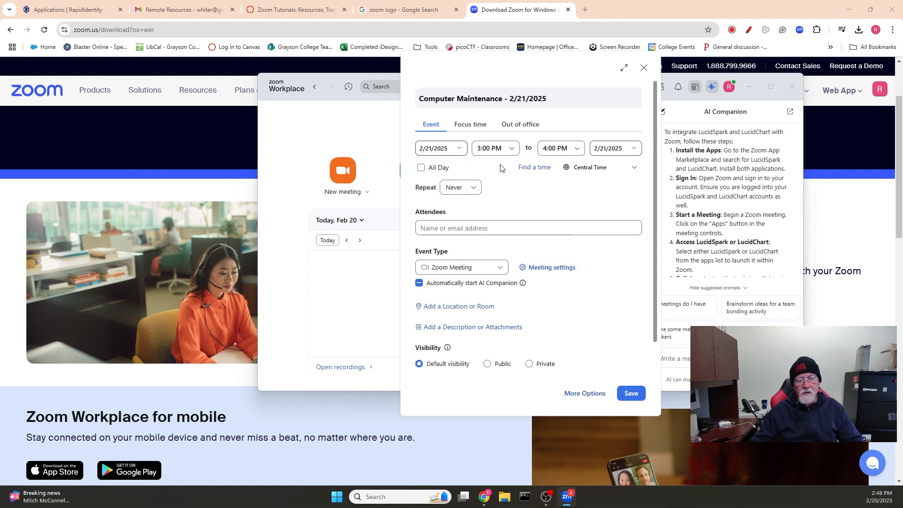
left_click(493, 153)
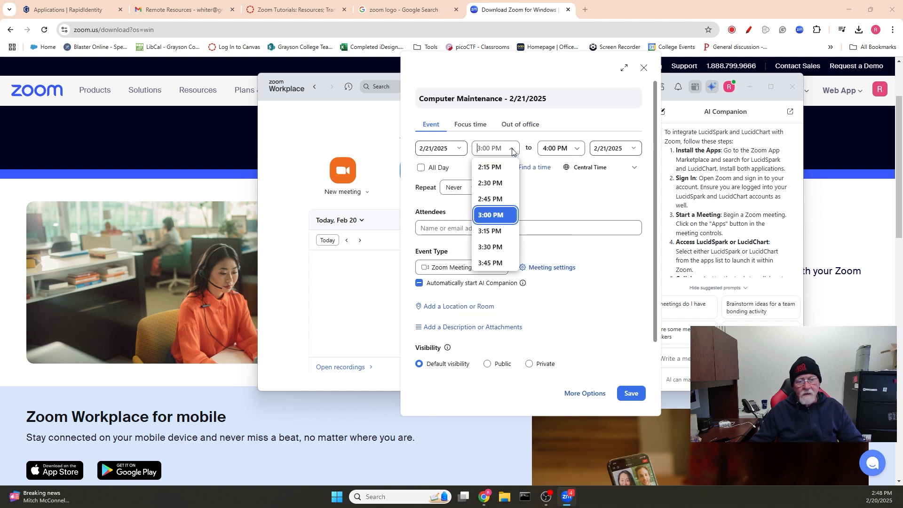
scroll(491, 231, "down", 4)
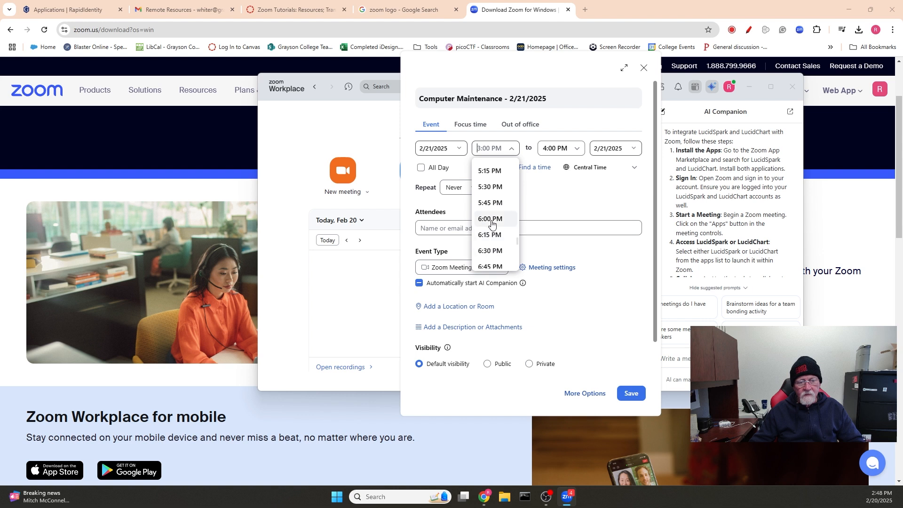
left_click(491, 221)
left_click(574, 153)
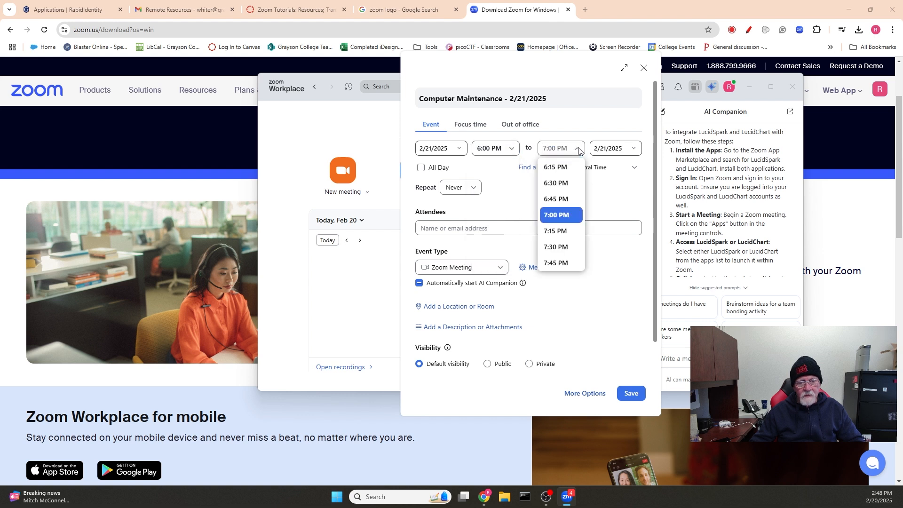
scroll(559, 225, "down", 5)
scroll(559, 217, "up", 3)
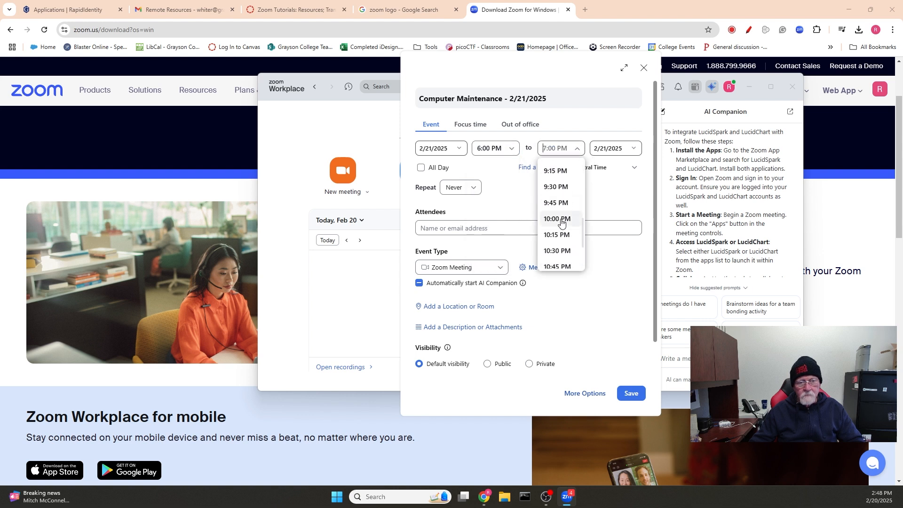
left_click(557, 202)
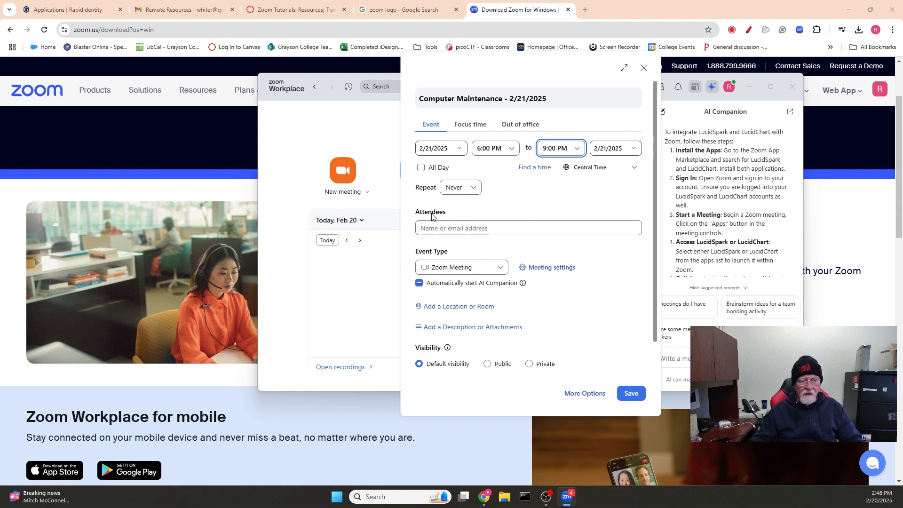
Enter the host's and the guest's e-mail addresses as the two meeting attendees.
left_click(505, 227)
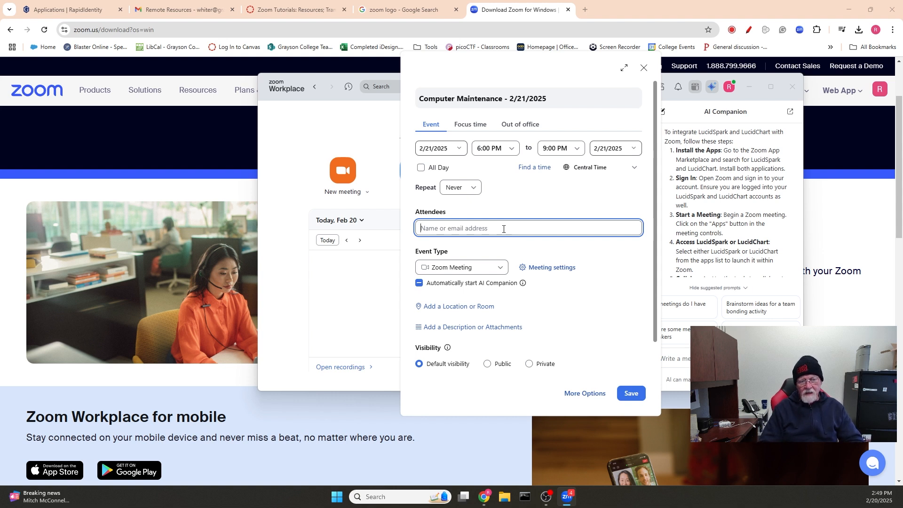
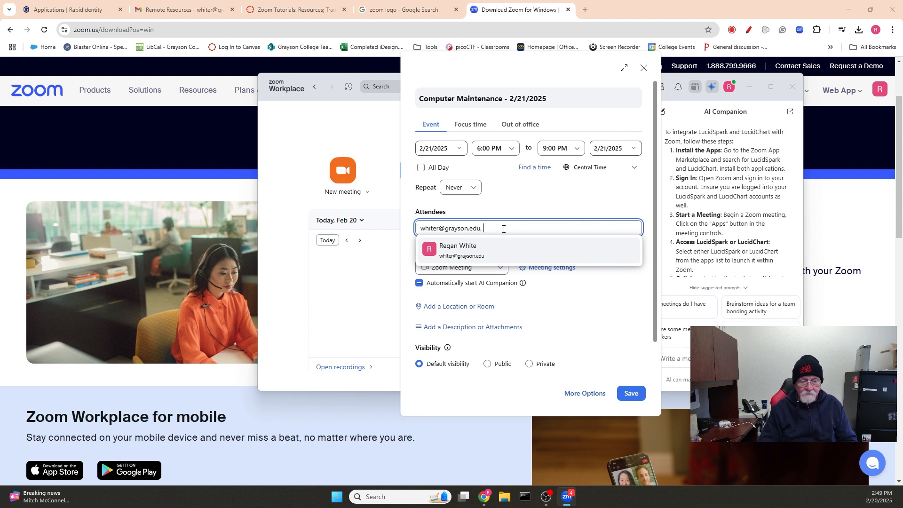
type("todd")
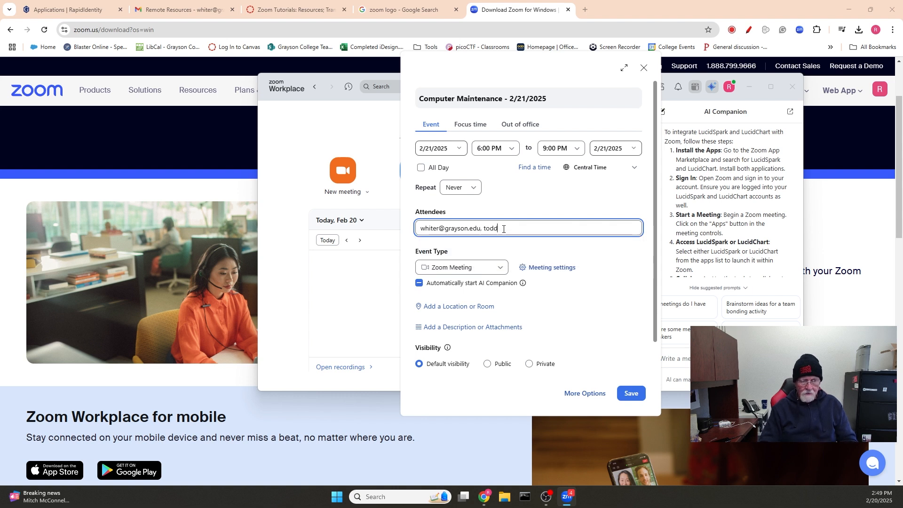
key("BackSpace")
key("BackSpace")
key("BackSpace")
key("BackSpace")
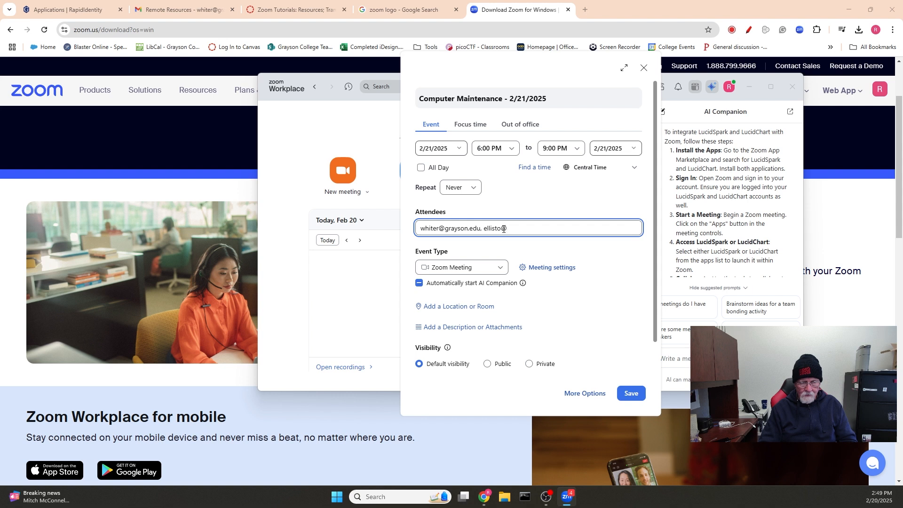
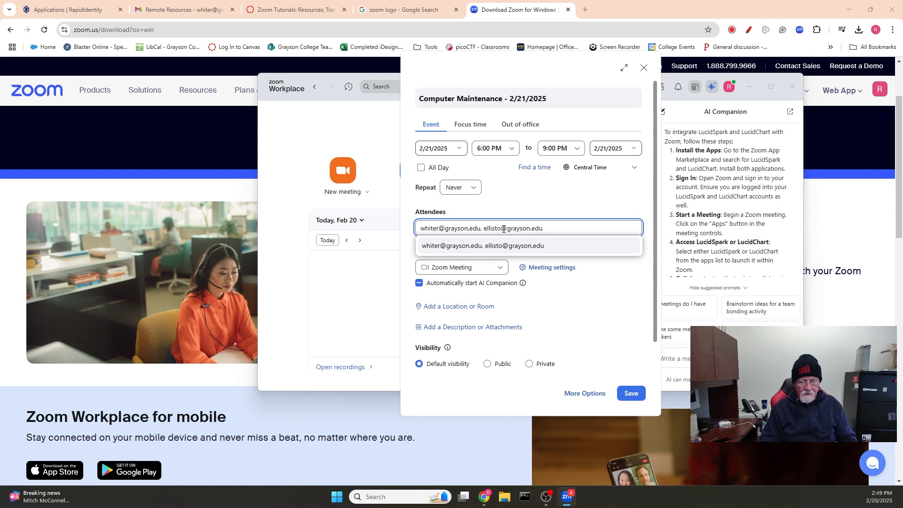
key("Return")
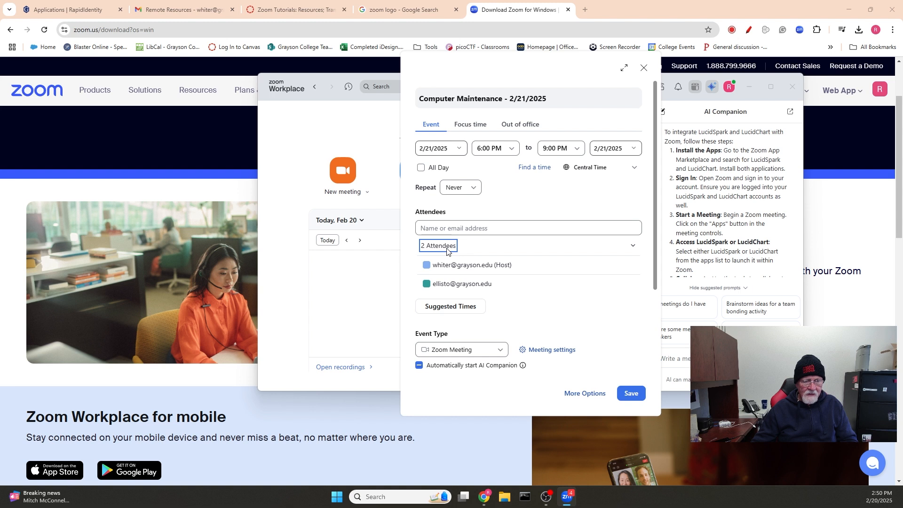
scroll(560, 304, "down", 1)
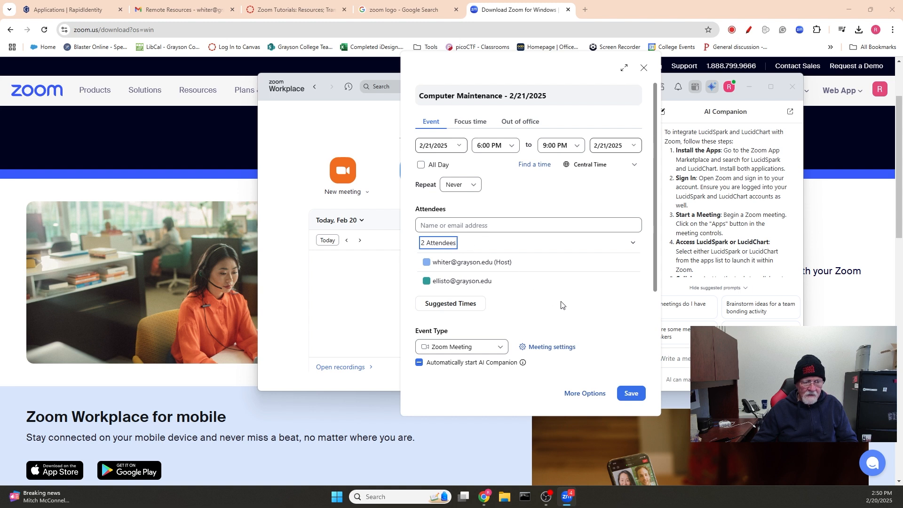
scroll(552, 274, "down", 1)
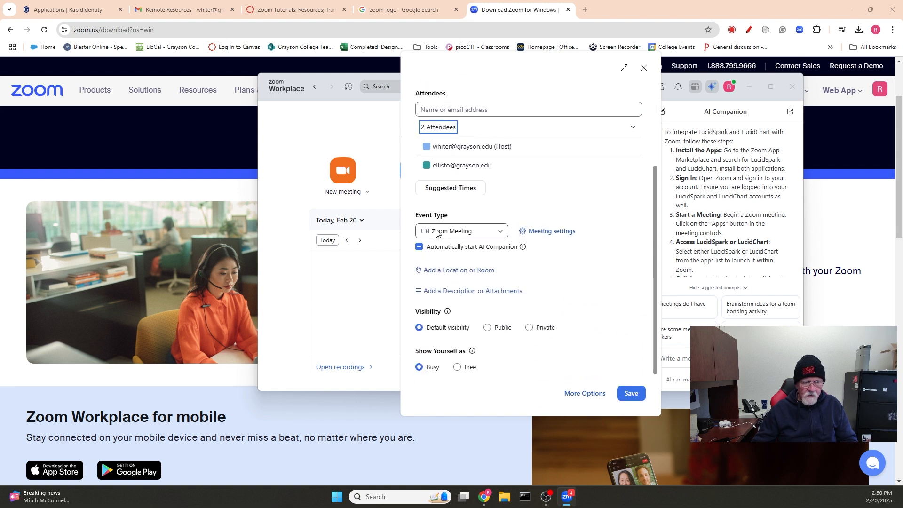
left_click(501, 232)
left_click(464, 254)
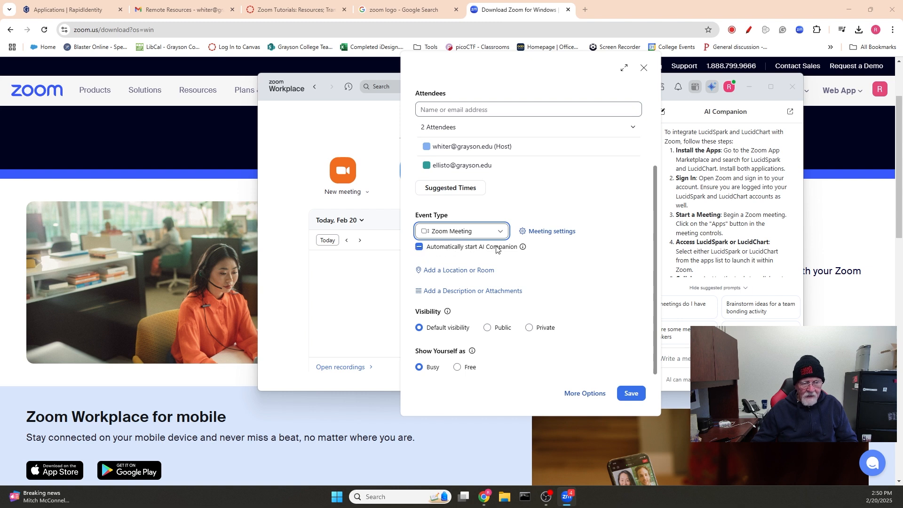
mouse_move(523, 248)
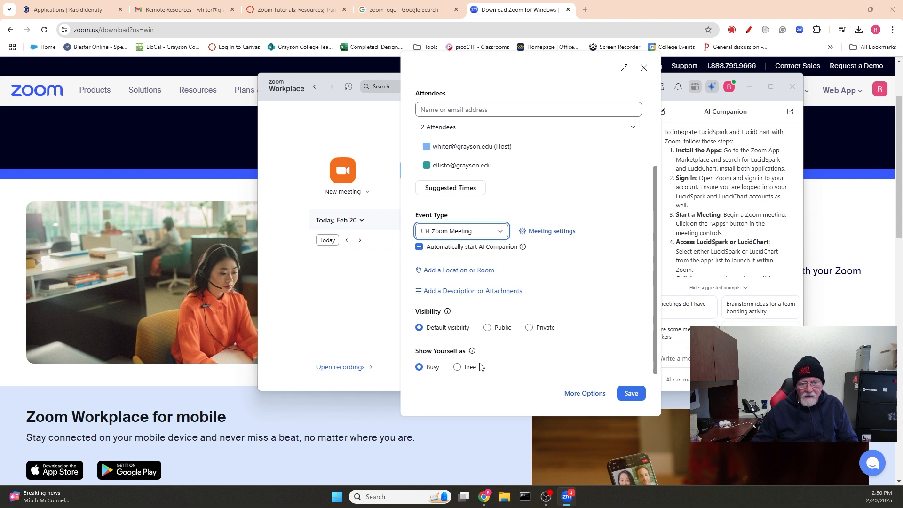
In the full event editor, stop attendees from inviting others or seeing the attendee list.
left_click(581, 395)
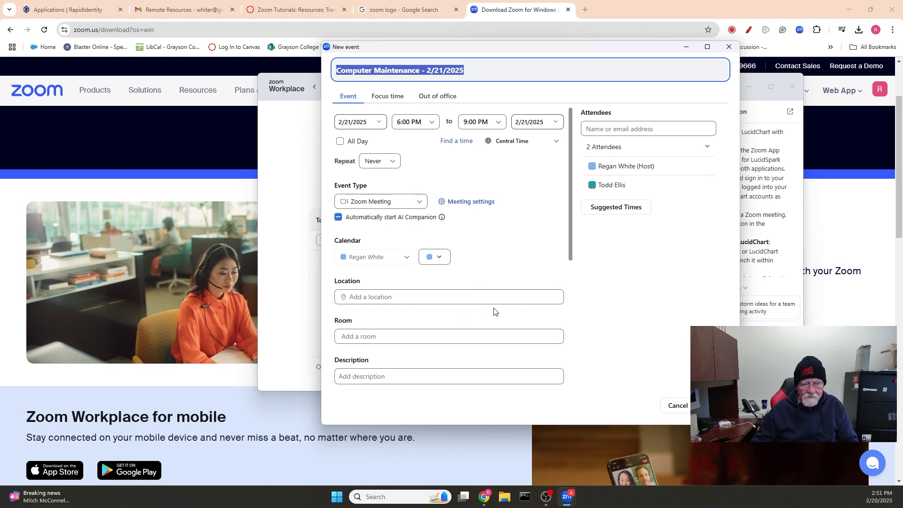
scroll(490, 267, "down", 1)
scroll(490, 266, "down", 5)
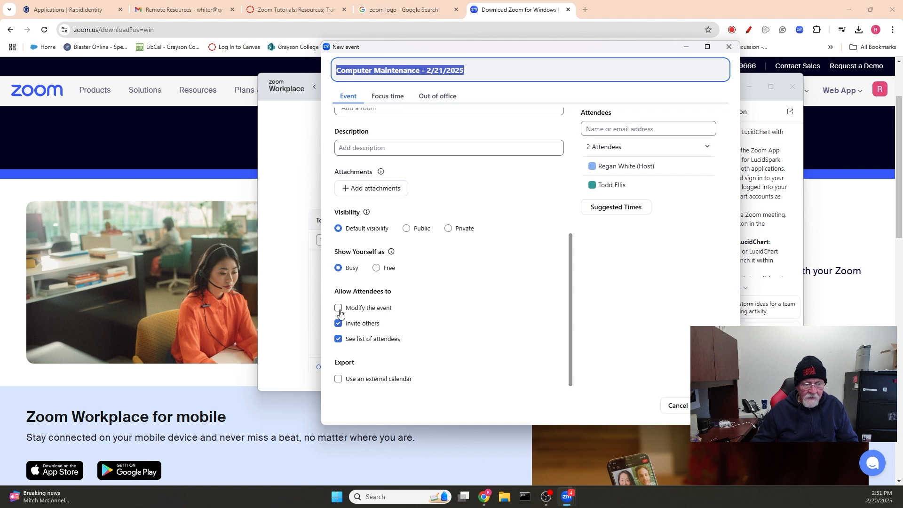
left_click(339, 324)
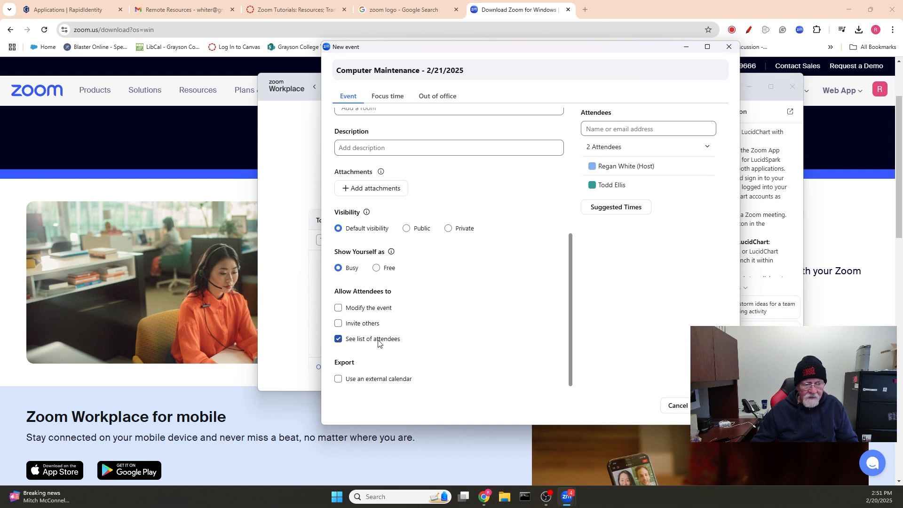
left_click(339, 340)
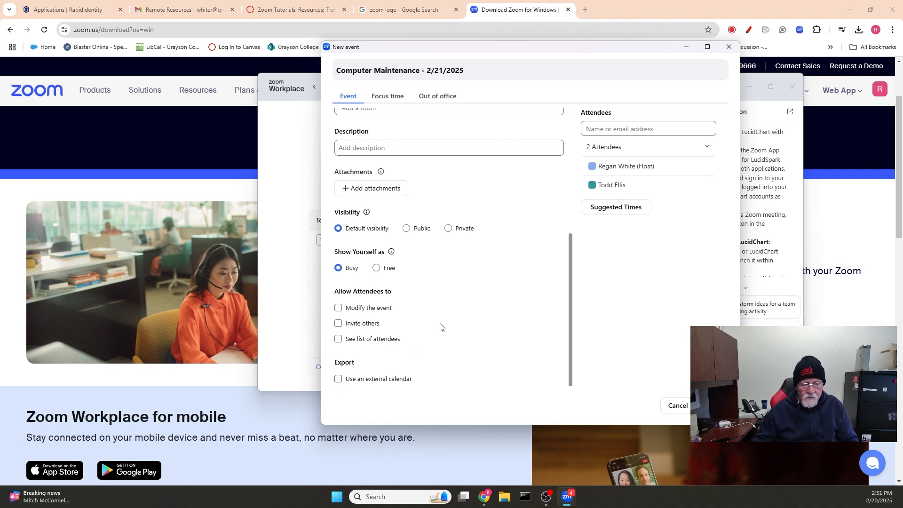
Set the event to export to Google Calendar and save it.
left_click(337, 380)
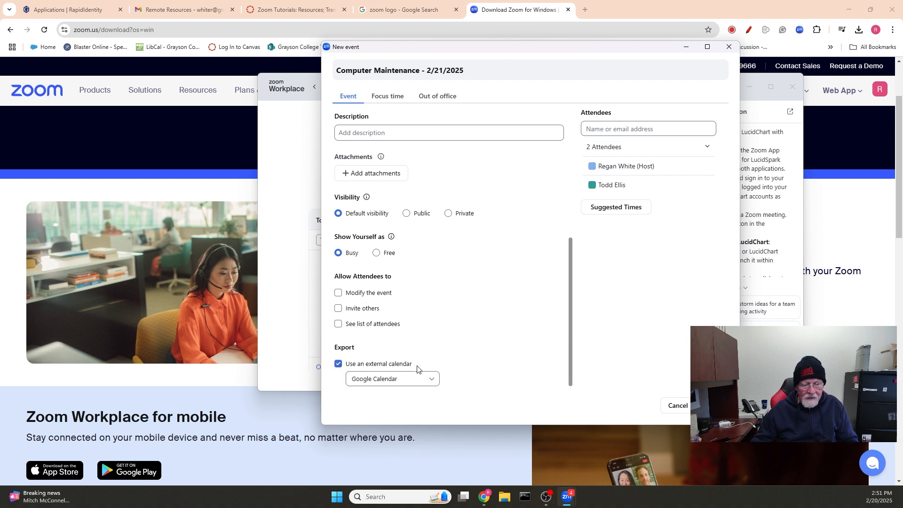
left_click(418, 379)
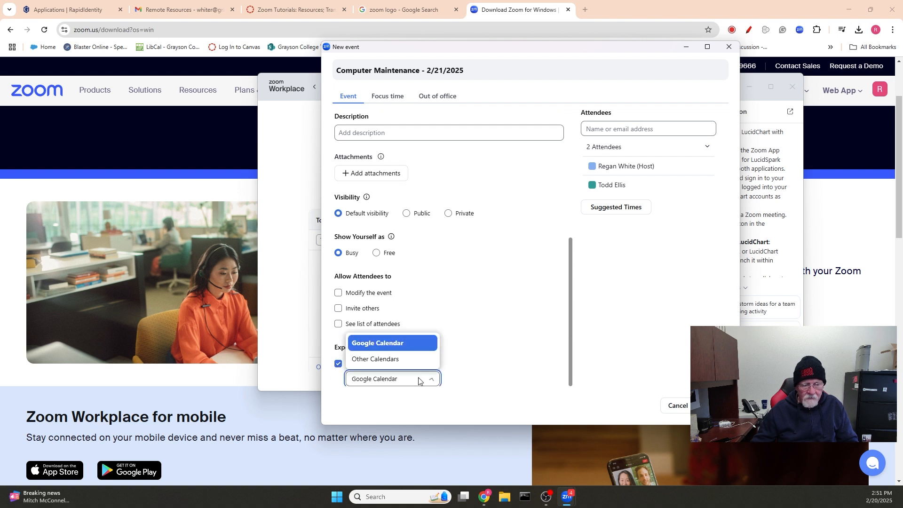
left_click(392, 344)
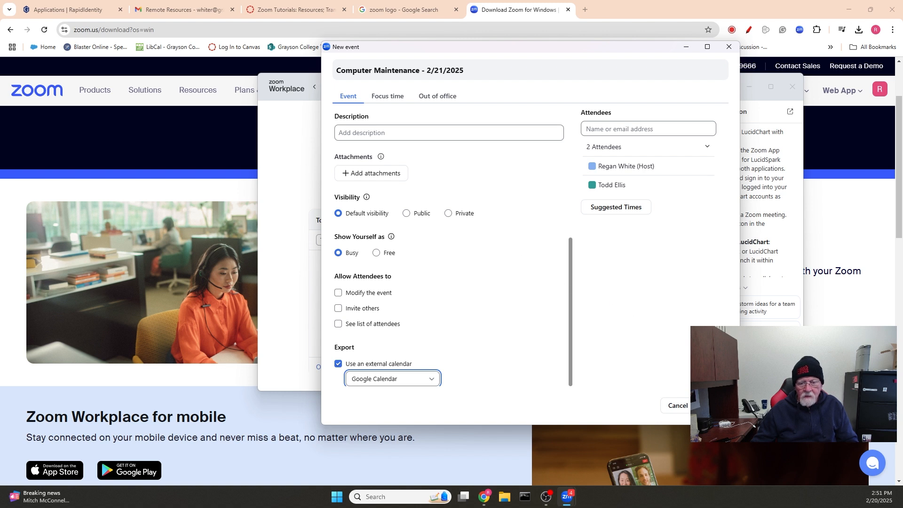
left_click(713, 405)
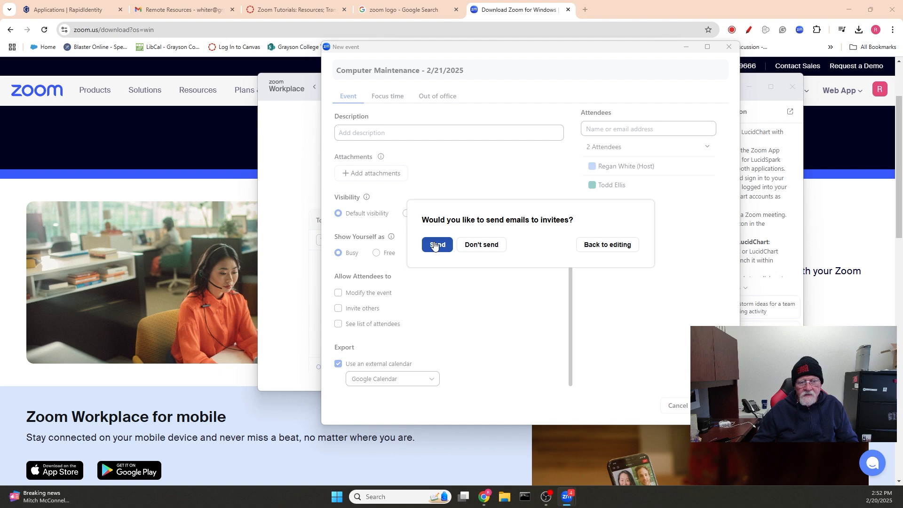
Send the invitation e-mails to the invitees.
left_click(435, 245)
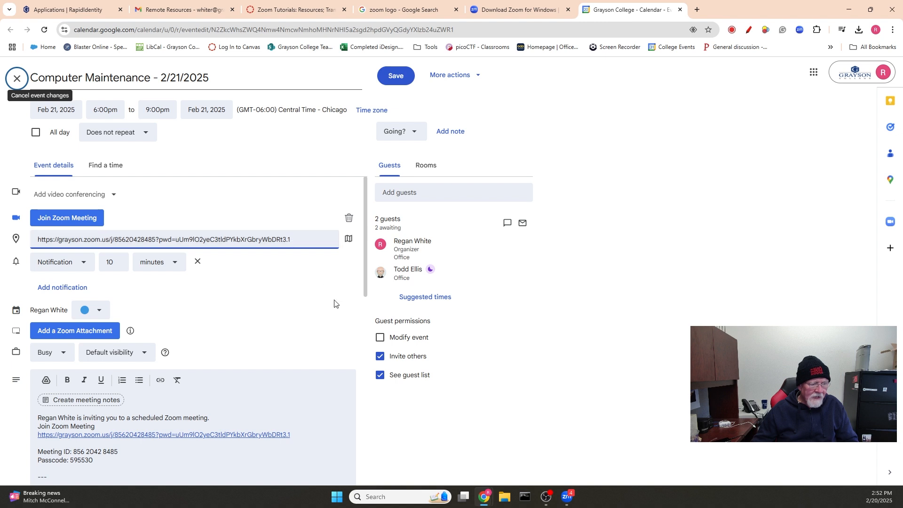
Select the Zoom invitation text in the event description and copy it.
scroll(328, 290, "down", 4)
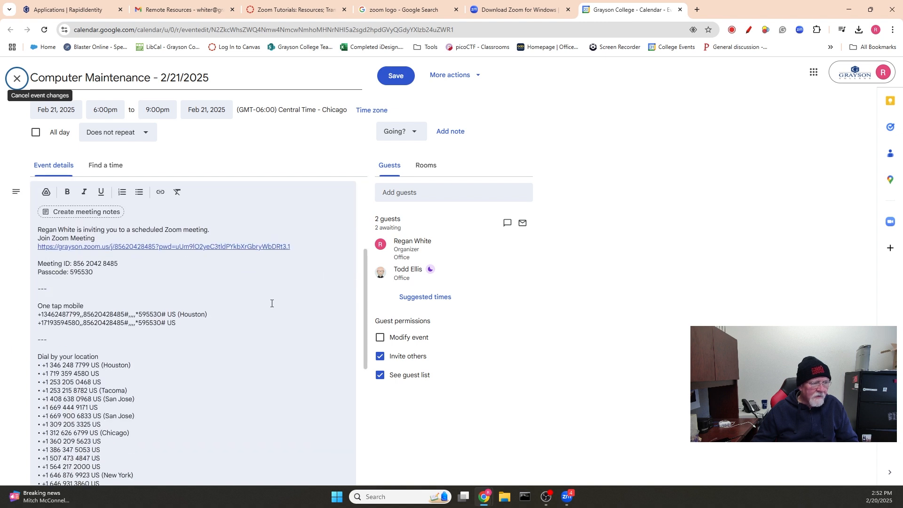
scroll(272, 308, "up", 1)
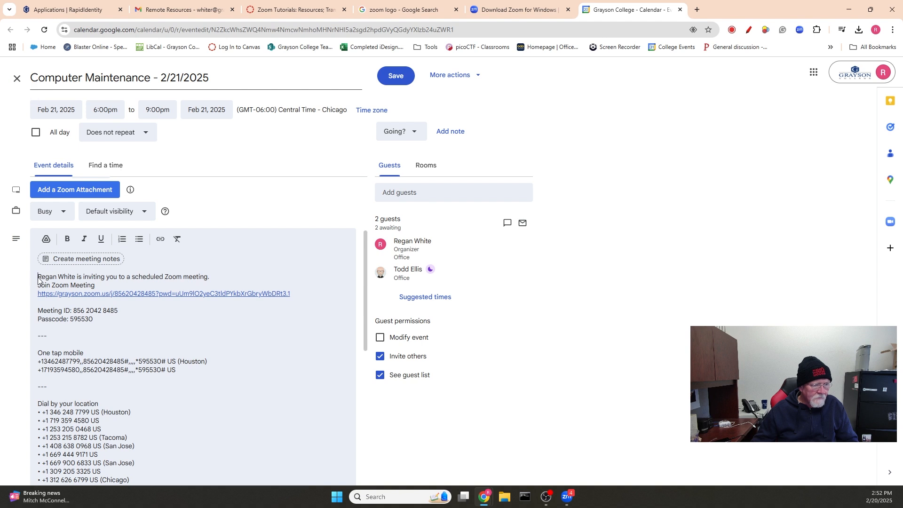
left_click_drag(38, 277, 246, 459)
scroll(276, 377, "down", 3)
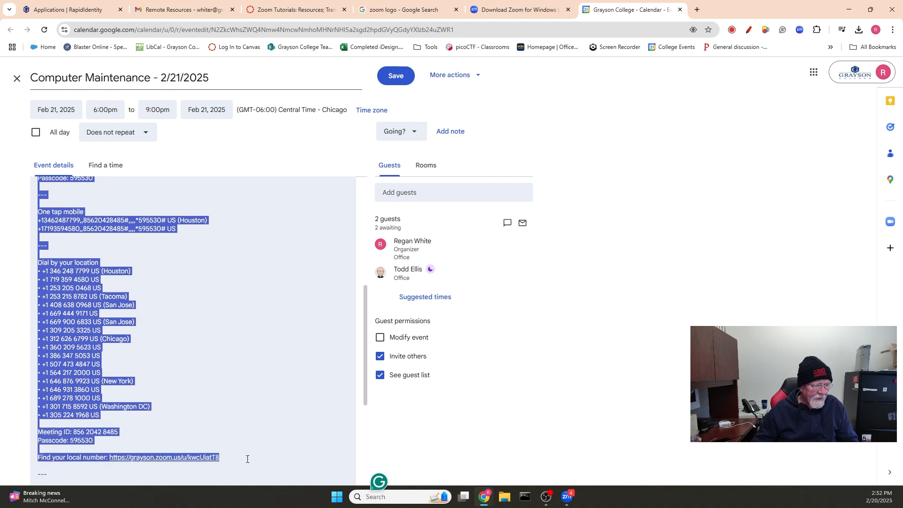
scroll(263, 376, "down", 2)
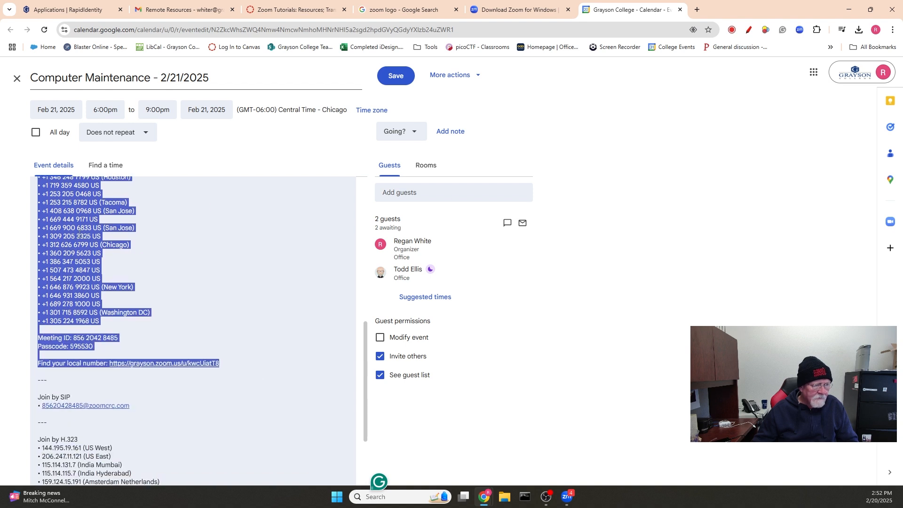
right_click(77, 235)
left_click(111, 266)
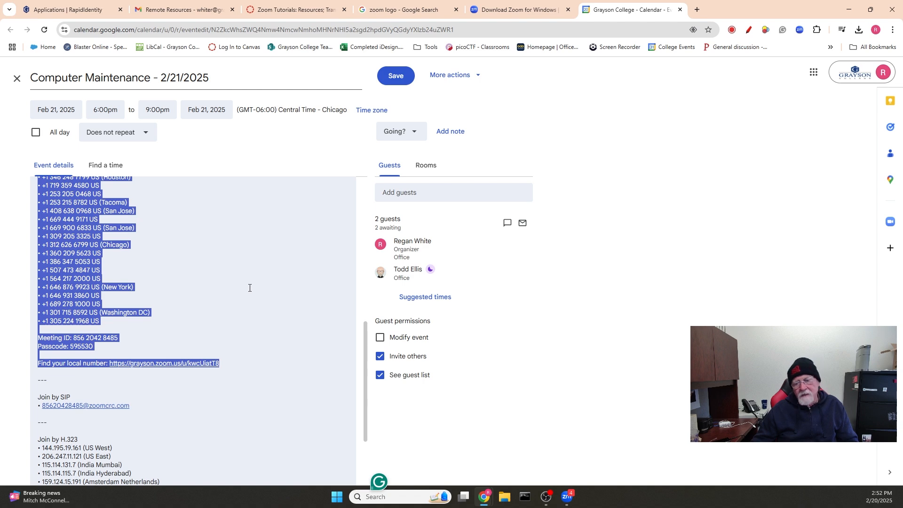
scroll(250, 287, "up", 10)
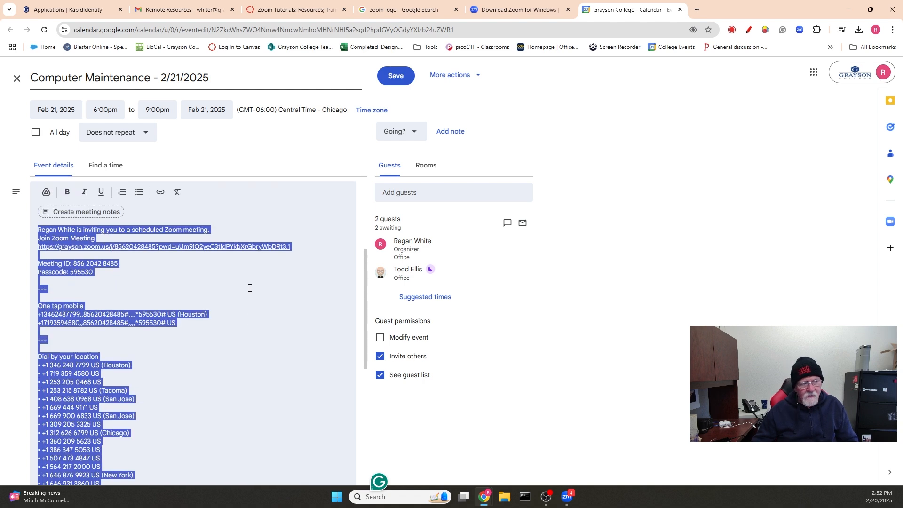
scroll(266, 349, "down", 3)
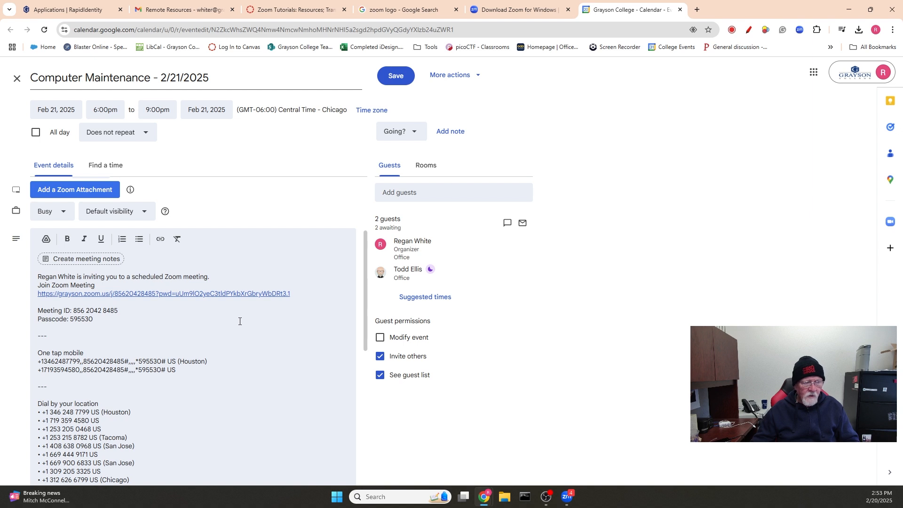
scroll(239, 324, "down", 2)
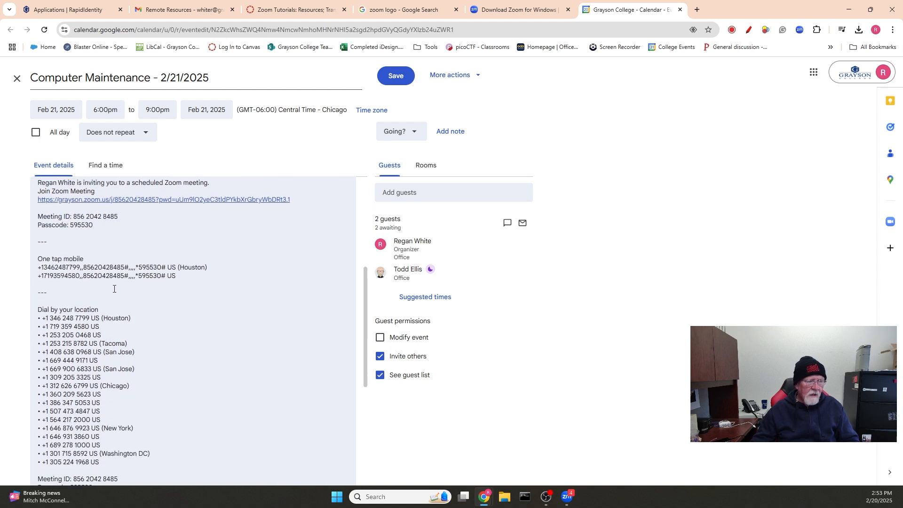